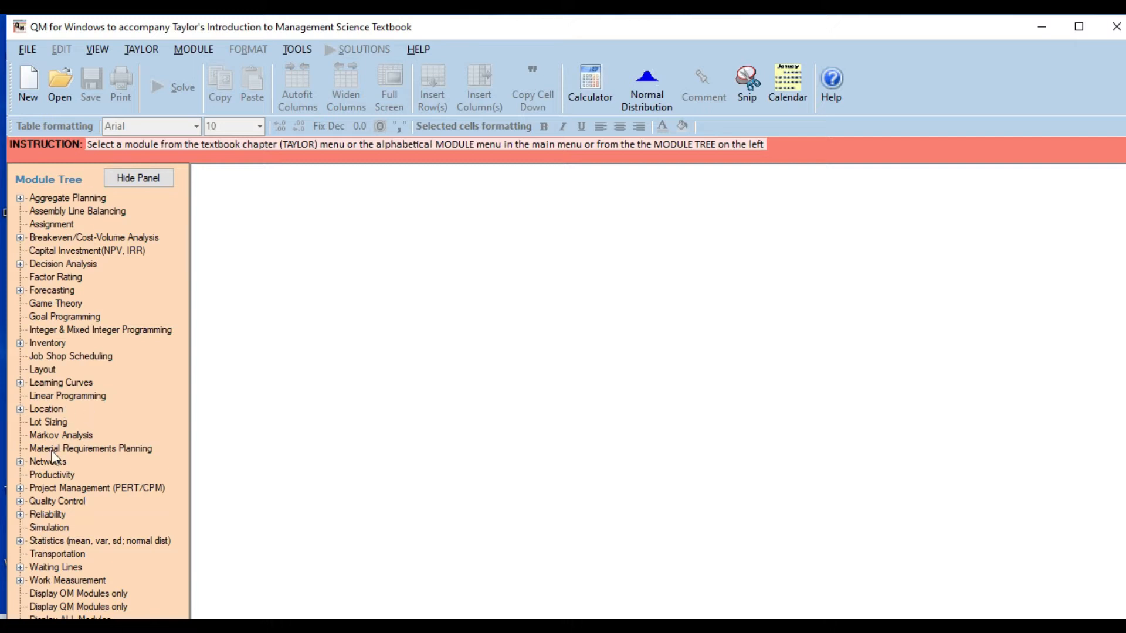
Start a new Linear Programming data set and title it KRAFT FOOD.
click(62, 396)
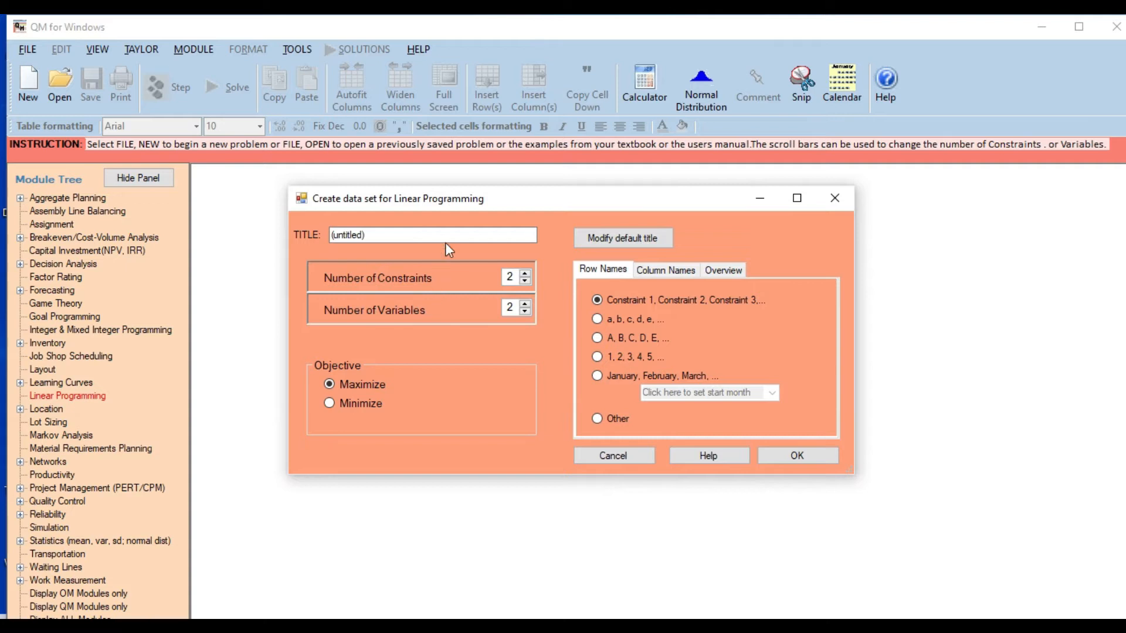
click(382, 236)
double_click(382, 236)
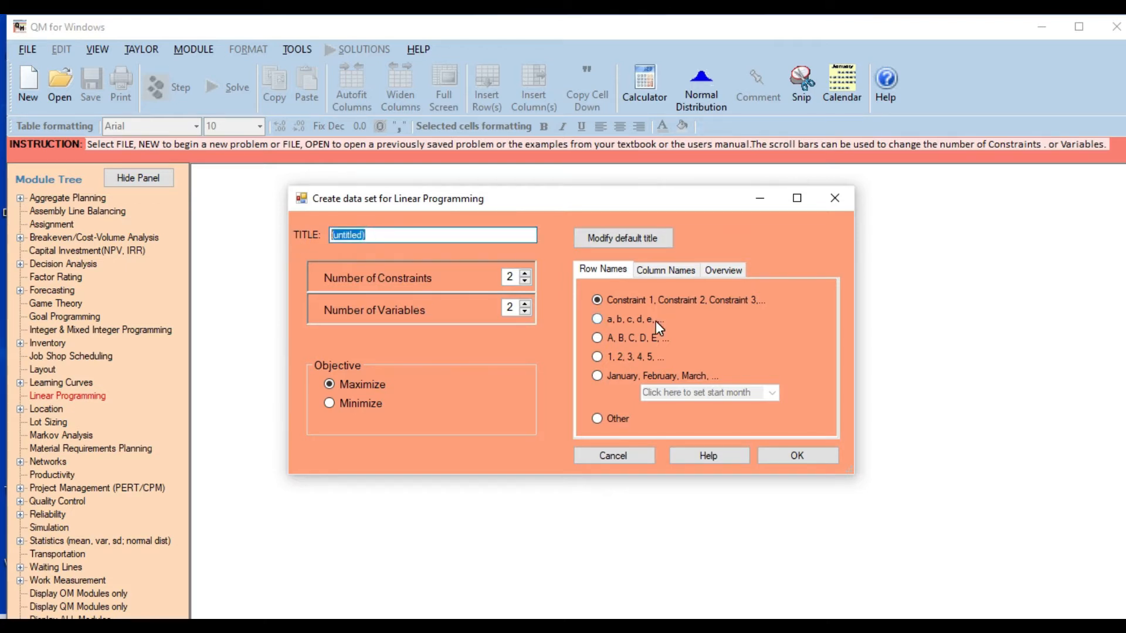
text(KRAFT FOOD)
Check the model in the WPS Office presentation, and create the QM for Windows data set with 3 constraints, 2 variables and a Minimize objective.
key(alt+Tab)
click(722, 262)
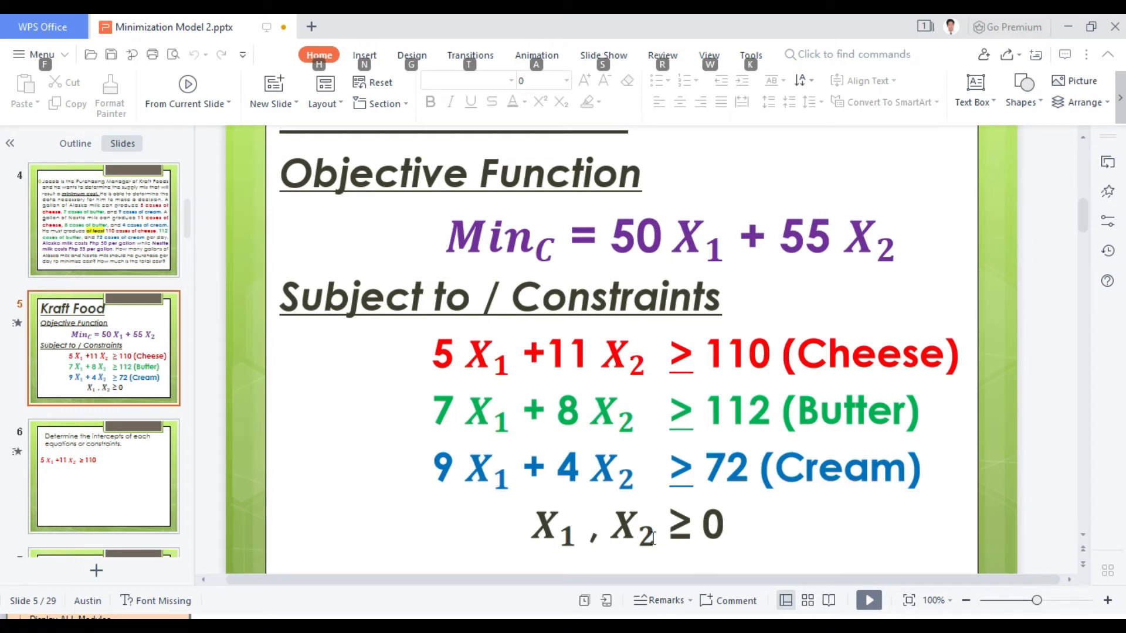
key(alt+Tab)
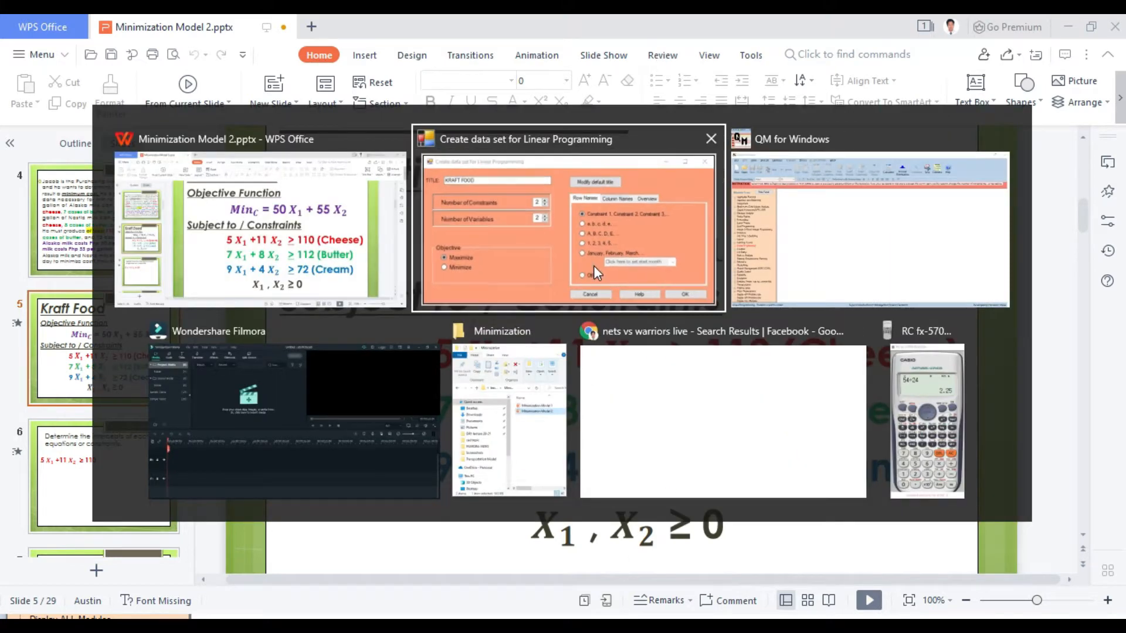
click(526, 273)
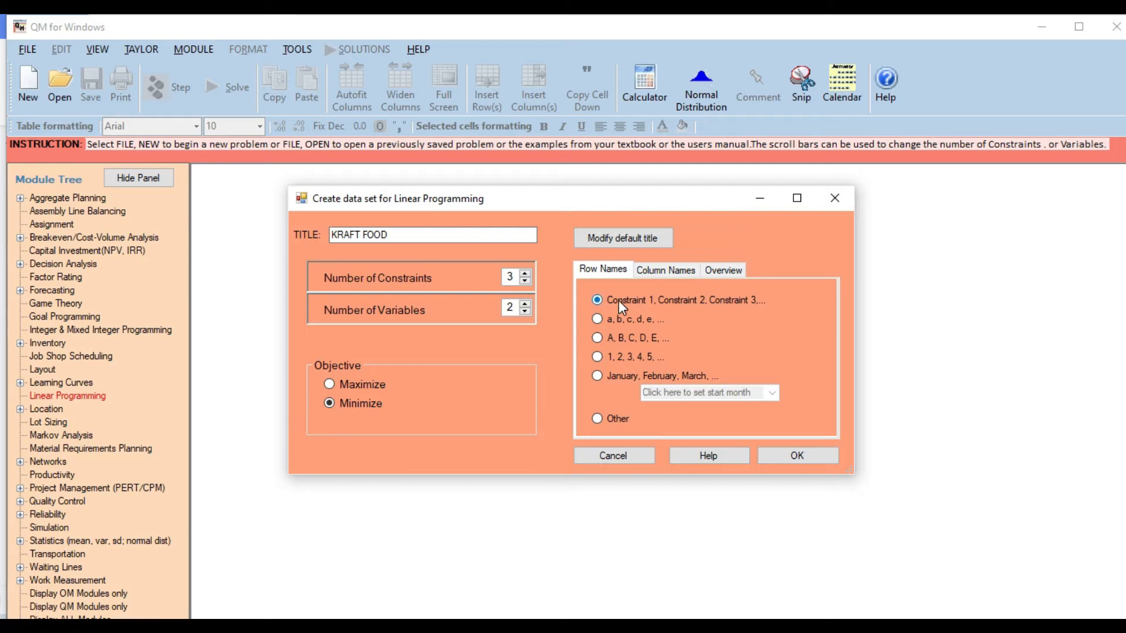
click(810, 454)
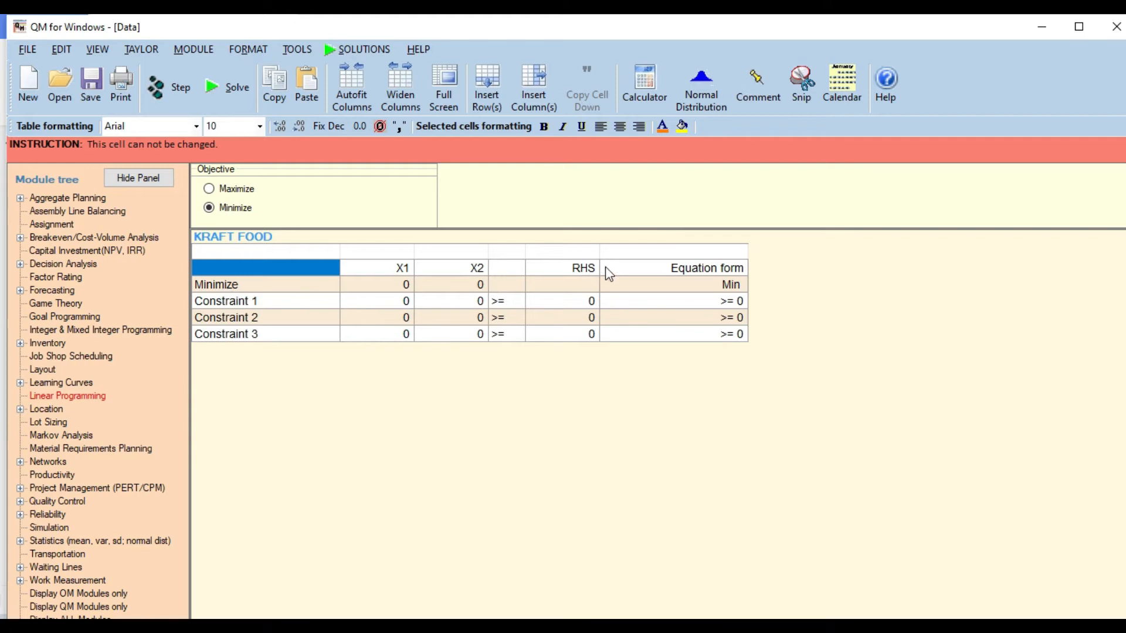
Rename the two variable columns as X and Y.
click(391, 273)
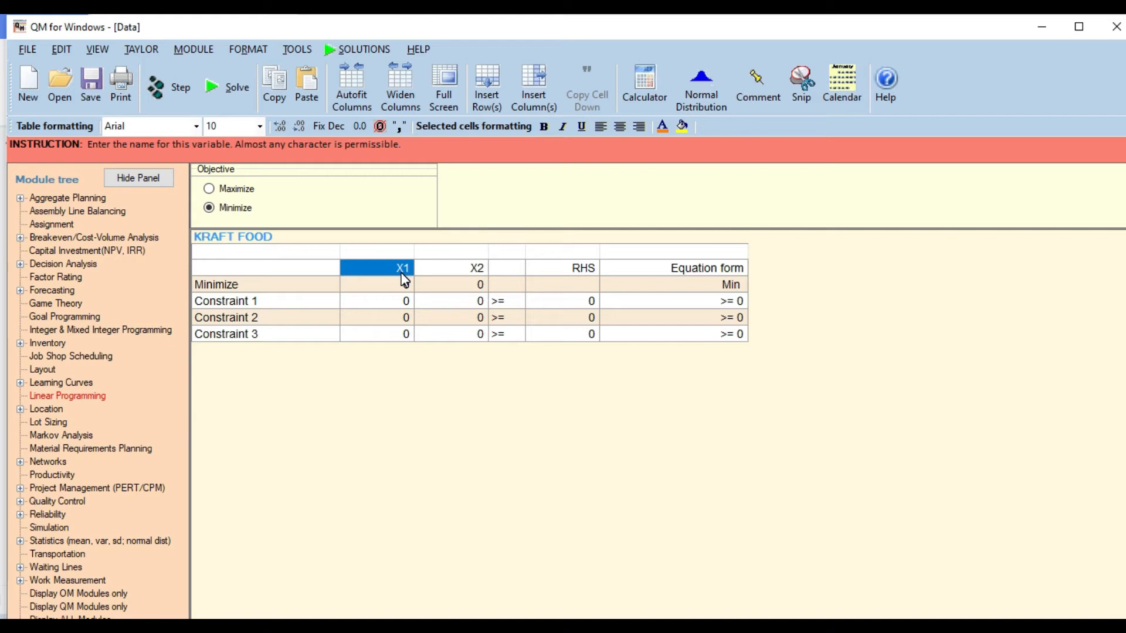
double_click(397, 267)
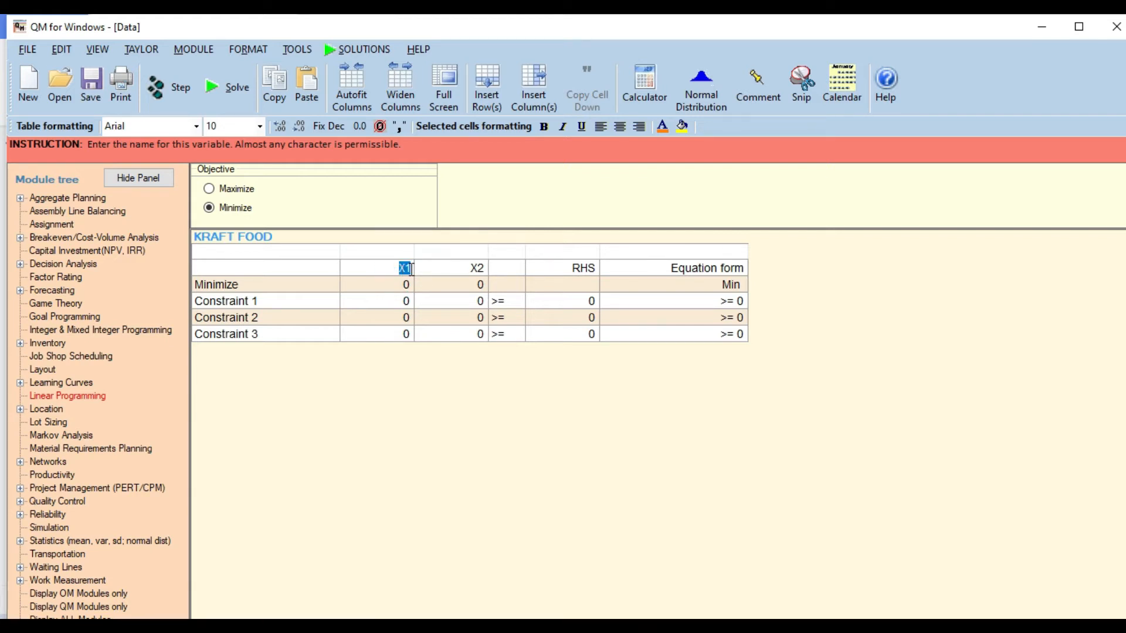
text(X)
click(466, 279)
text(Y)
Restore the variable column names to X1 and X2.
click(410, 272)
text(X!)
key(BackSpace)
text(1)
click(475, 273)
text(X2)
Rename the three constraint rows as Cheese, Butter and Cream.
click(293, 305)
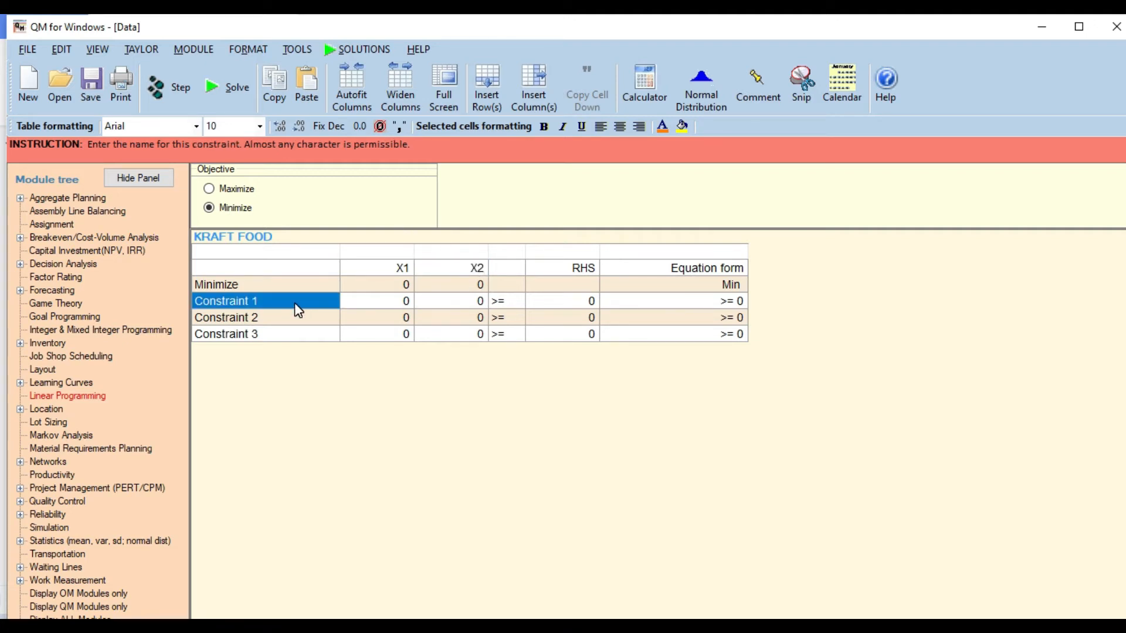
text(Ch)
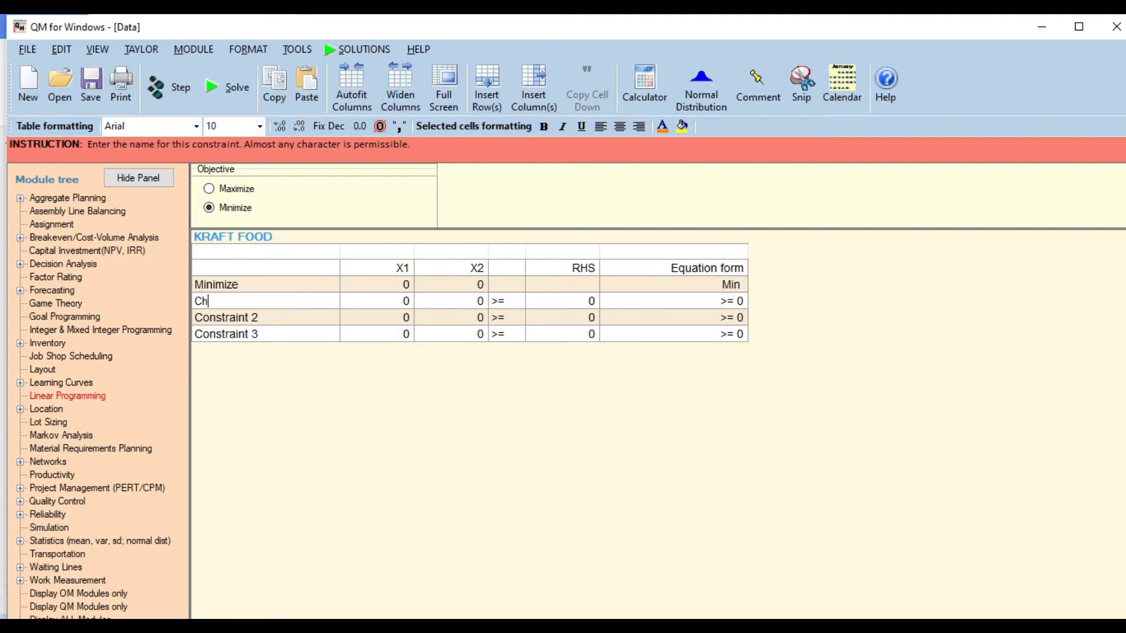
text(eese)
click(309, 320)
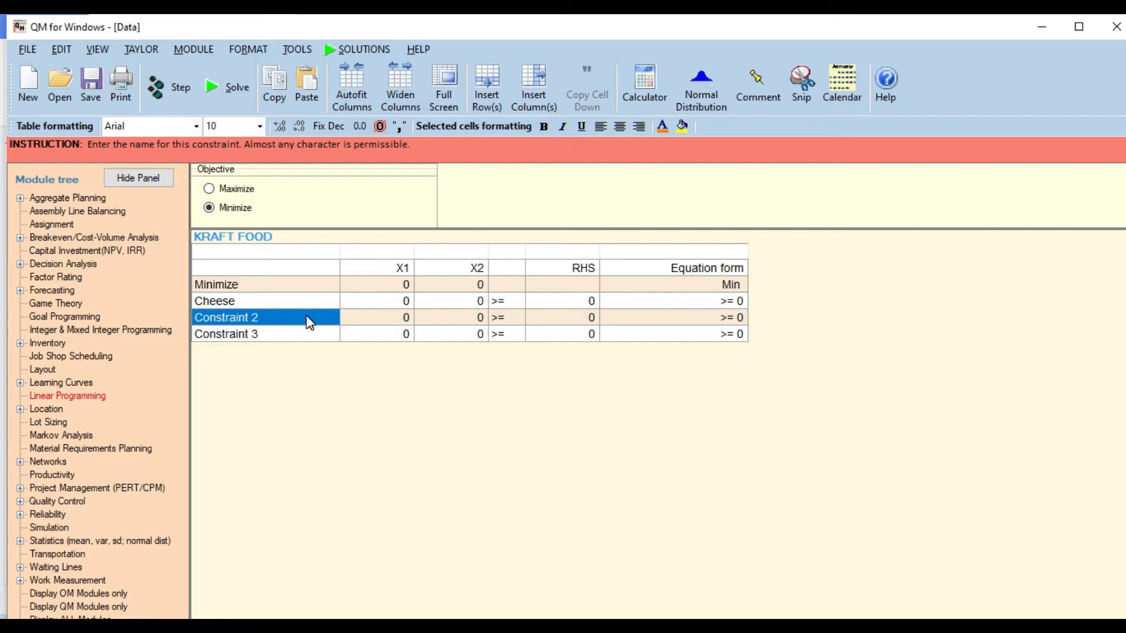
text(Butter)
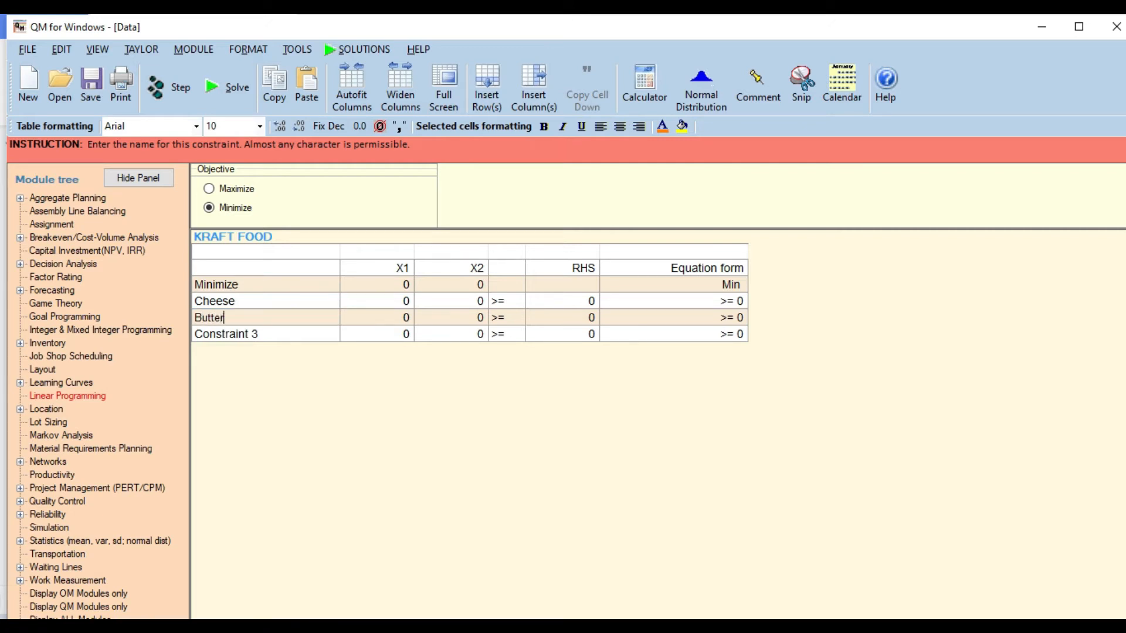
click(270, 337)
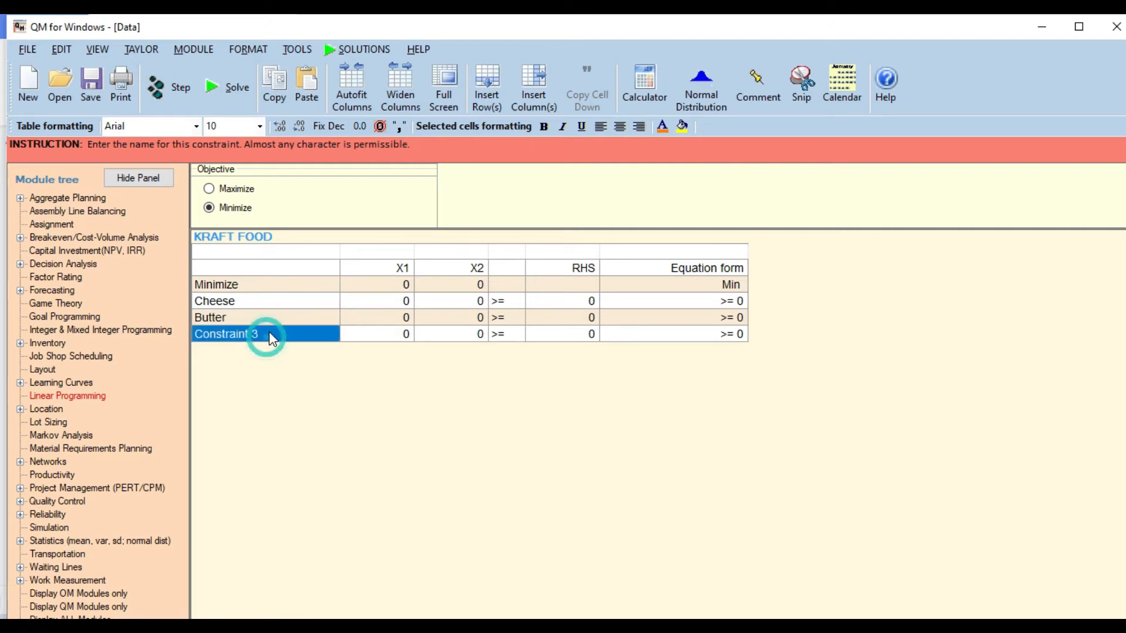
text(Cream)
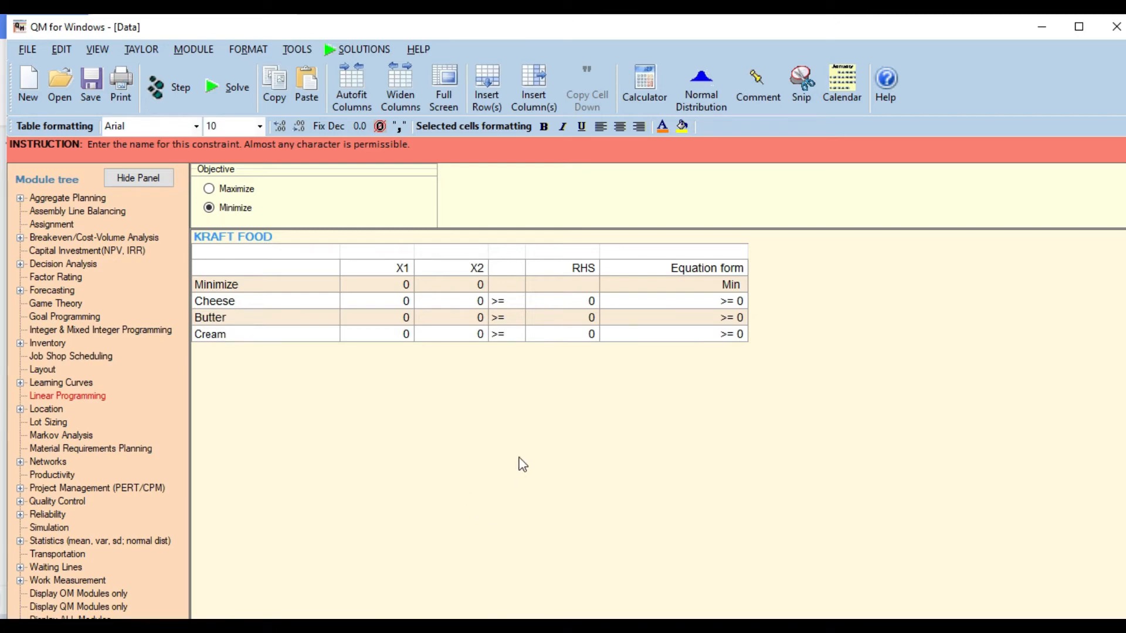
Consult the objective function in the WPS Office presentation and enter the Minimize coefficients in QM for Windows: 50 for X1 and 55 for X2.
key(alt+Tab)
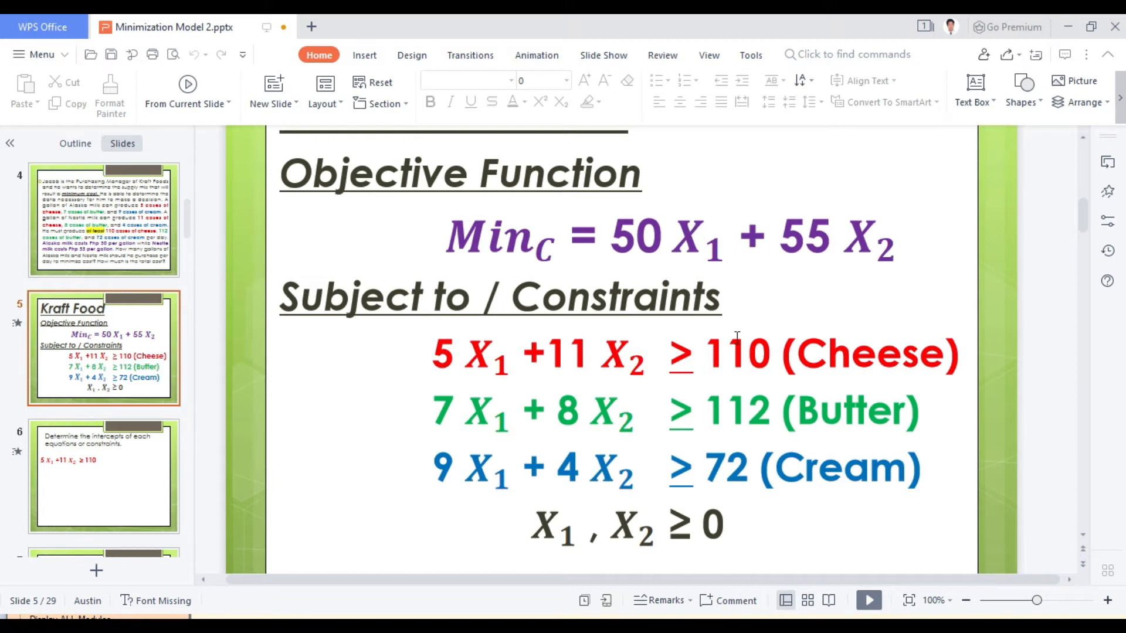
key(alt+Tab)
click(380, 288)
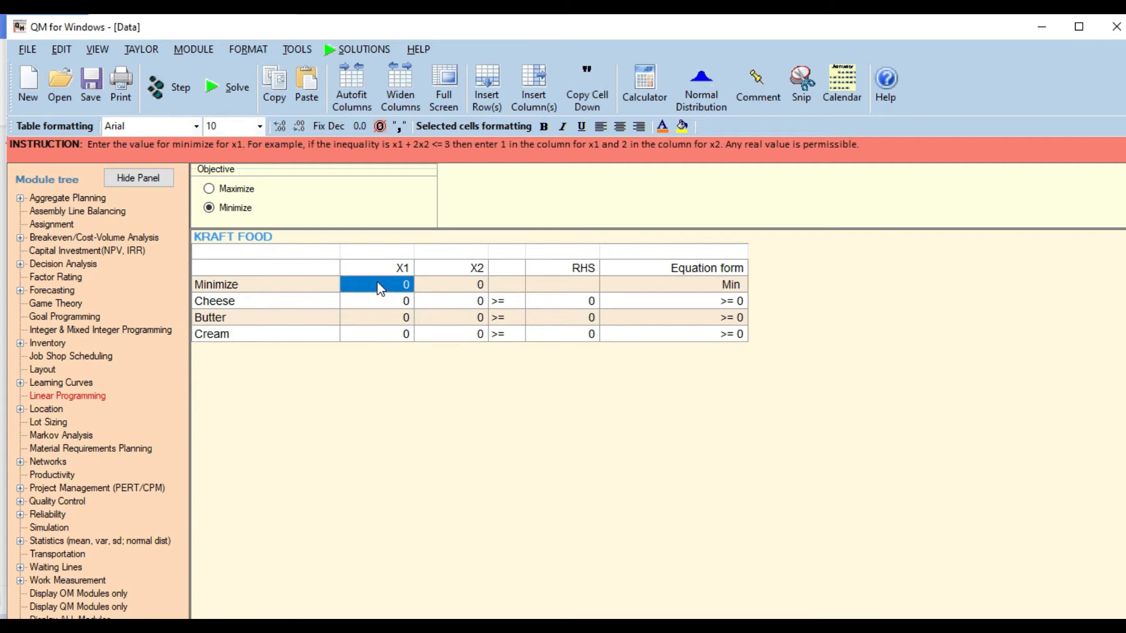
text(50)
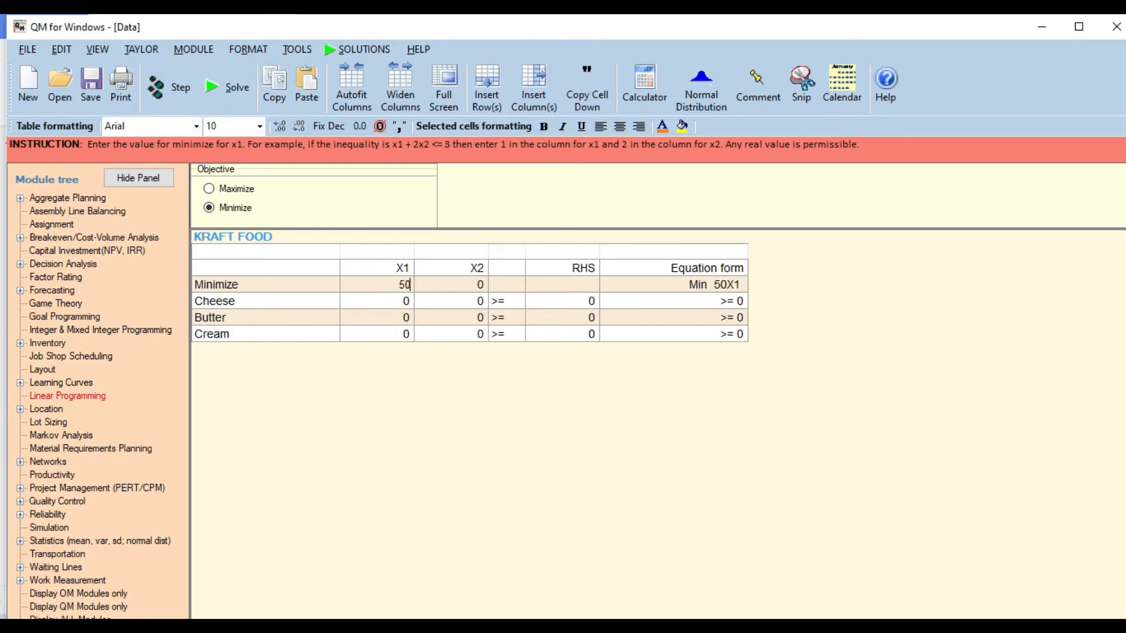
key(Return)
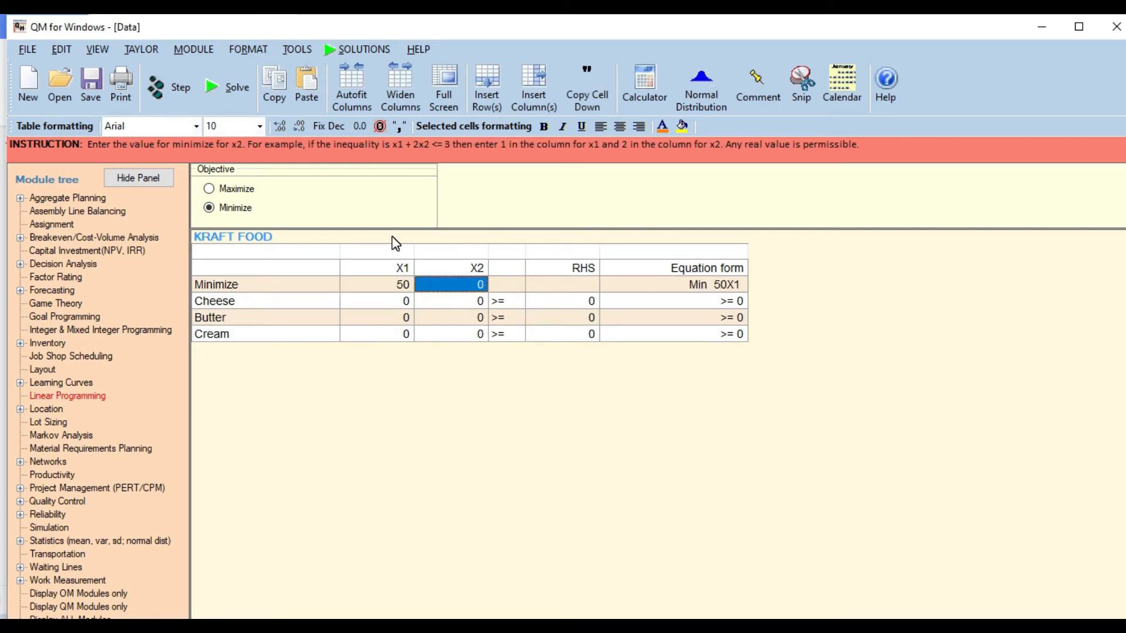
text(55)
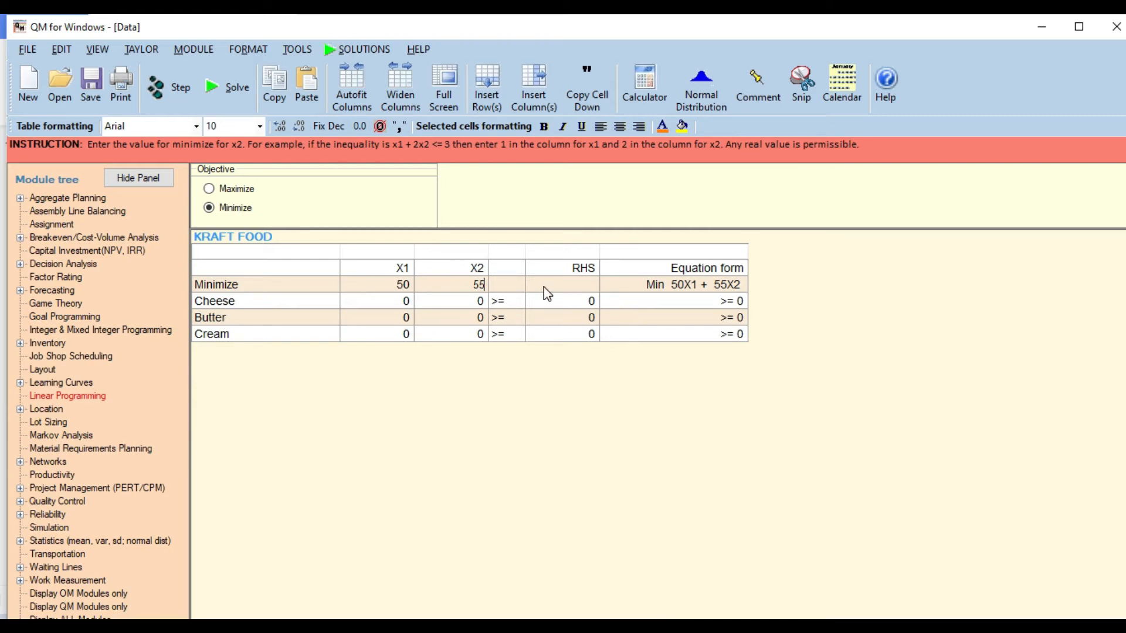
Consult the Cheese constraint in the WPS Office presentation and enter its coefficients in QM for Windows: 5 for X1 and 11 for X2.
key(alt+Tab)
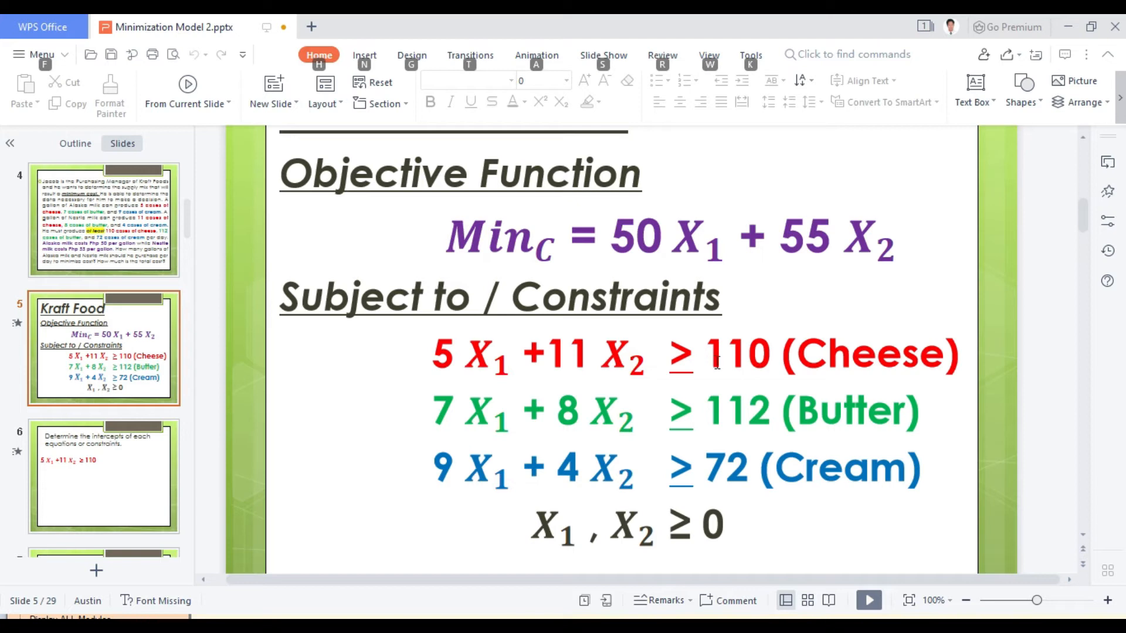
key(alt+Tab)
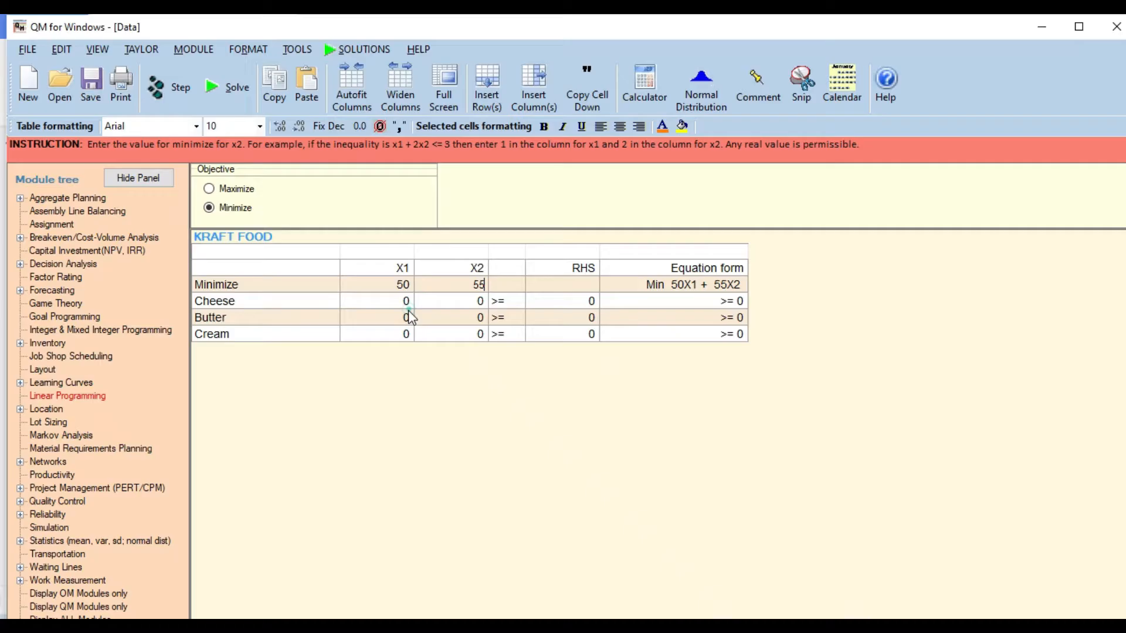
click(377, 306)
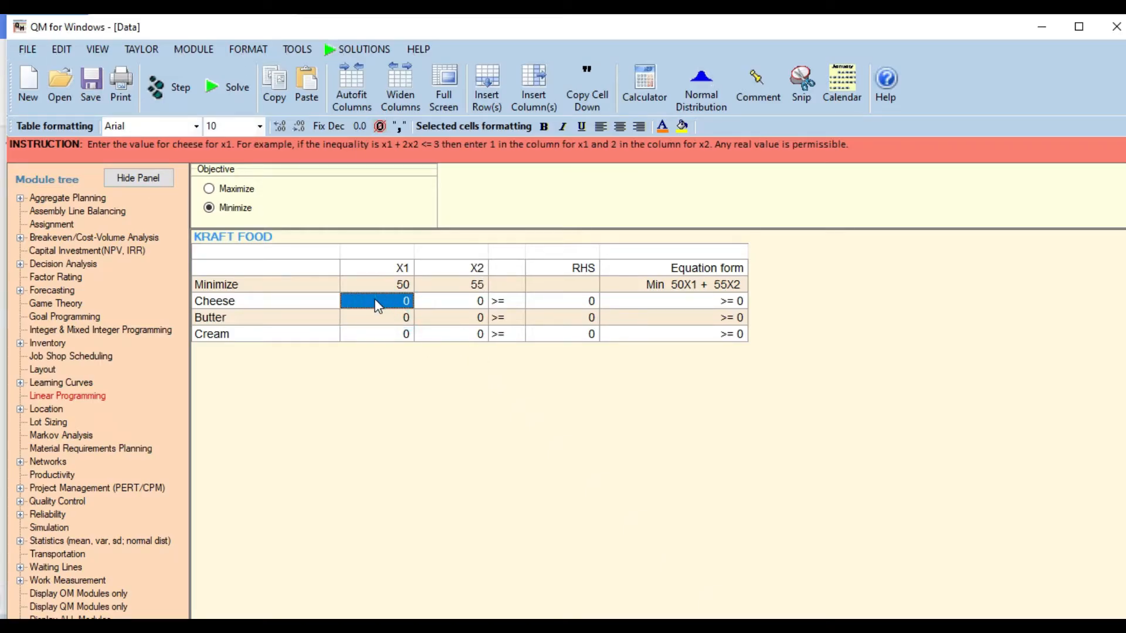
text(5)
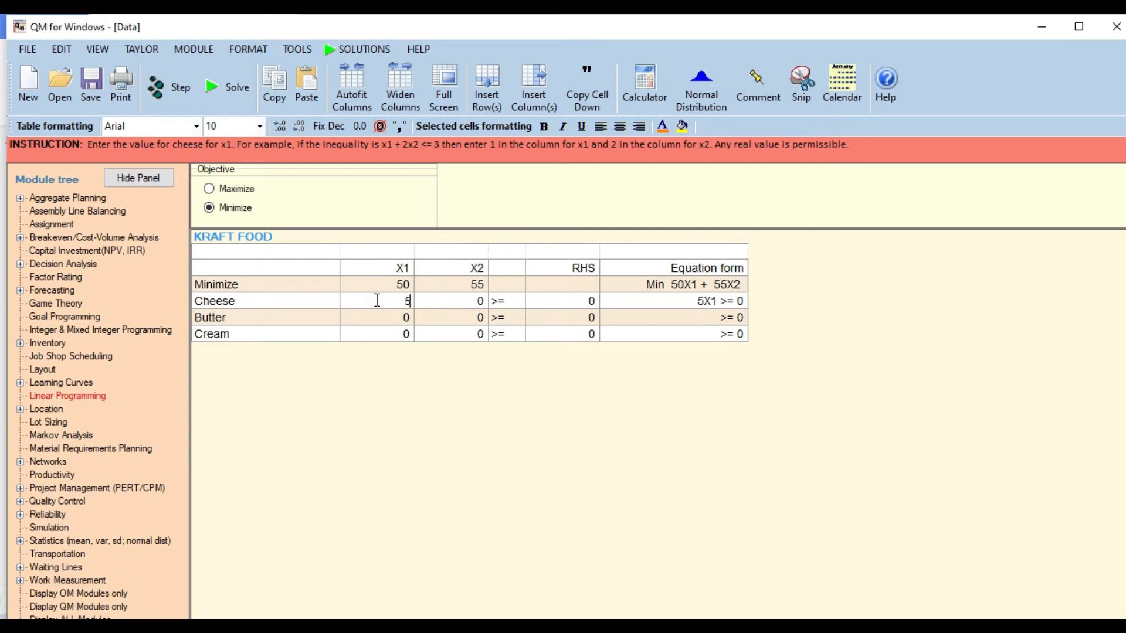
key(Tab)
text(11)
Try the <= sign on the Cheese constraint and set it back to >=.
click(520, 301)
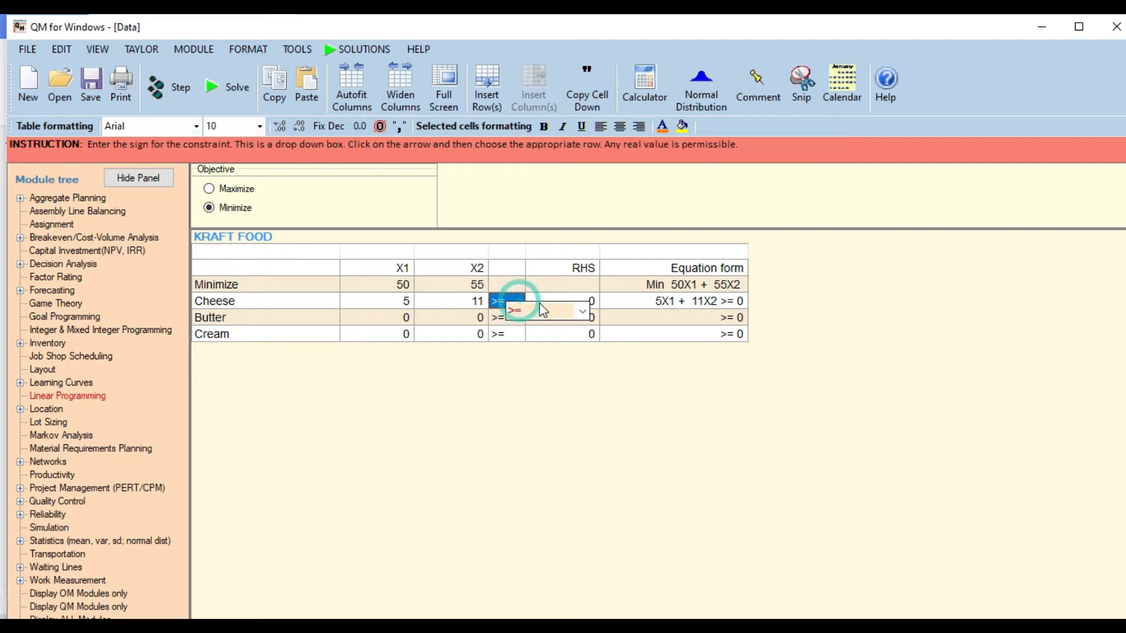
click(583, 313)
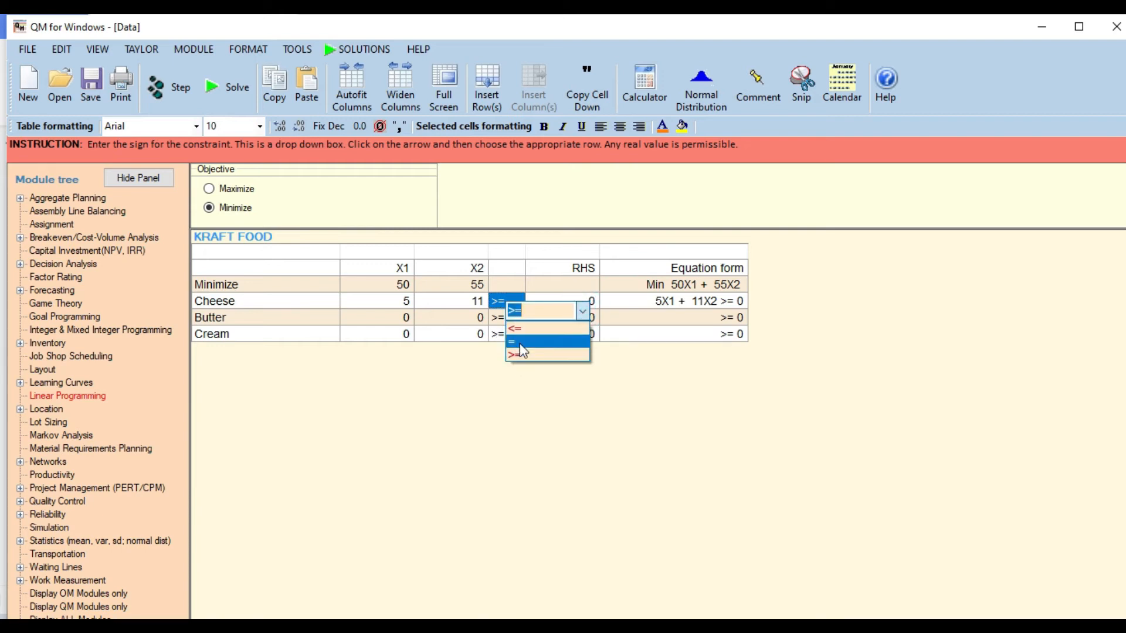
click(525, 329)
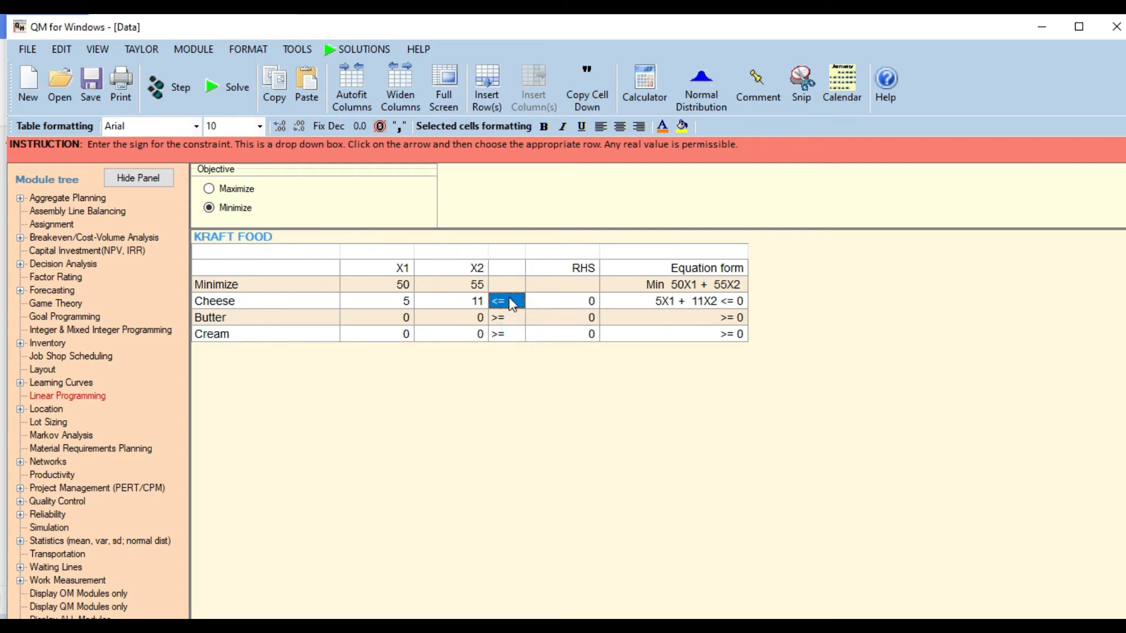
click(583, 317)
click(520, 303)
click(582, 310)
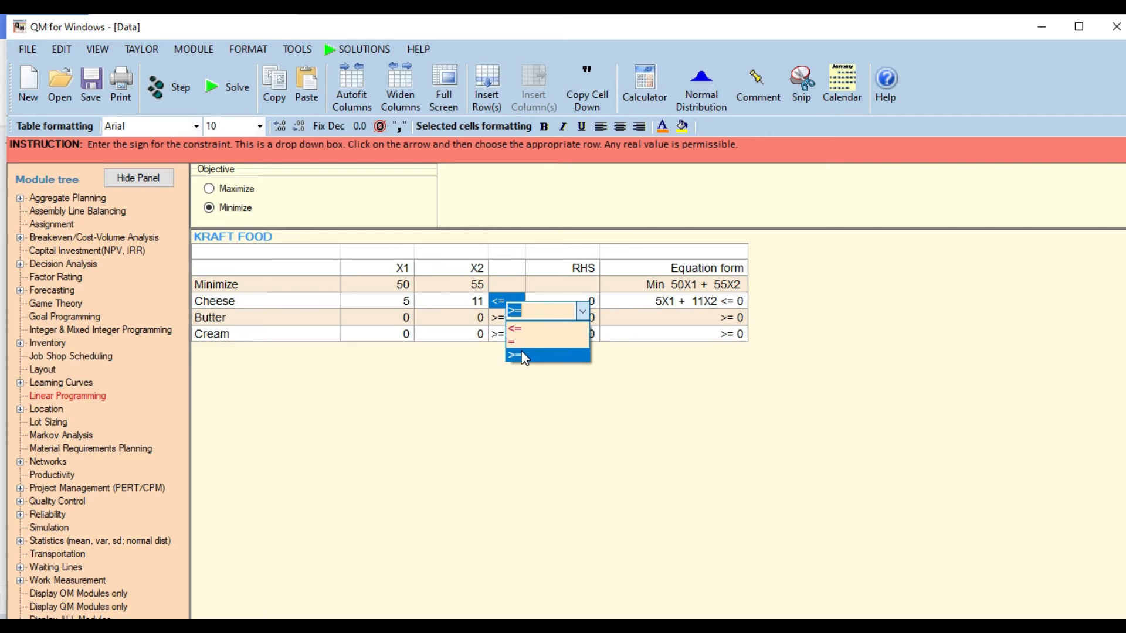
click(523, 355)
Set the right-hand side of the Cheese constraint to 110.
click(554, 302)
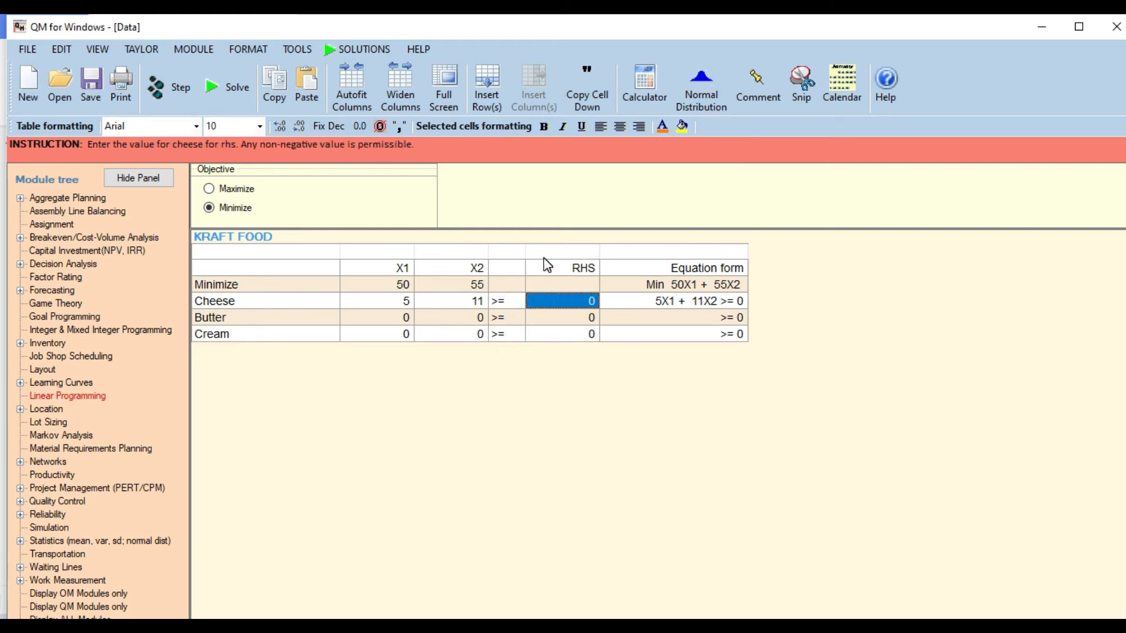
text(110)
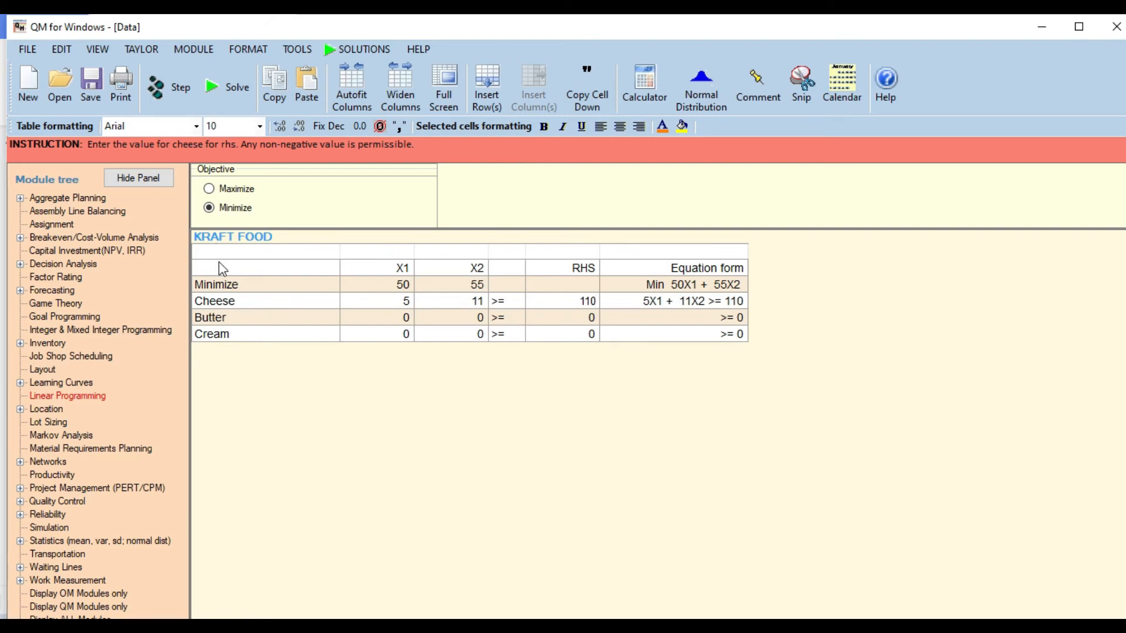
Select the Butter constraint's X1 coefficient and switch to the WPS Office presentation to check that constraint.
click(391, 318)
key(alt+Tab)
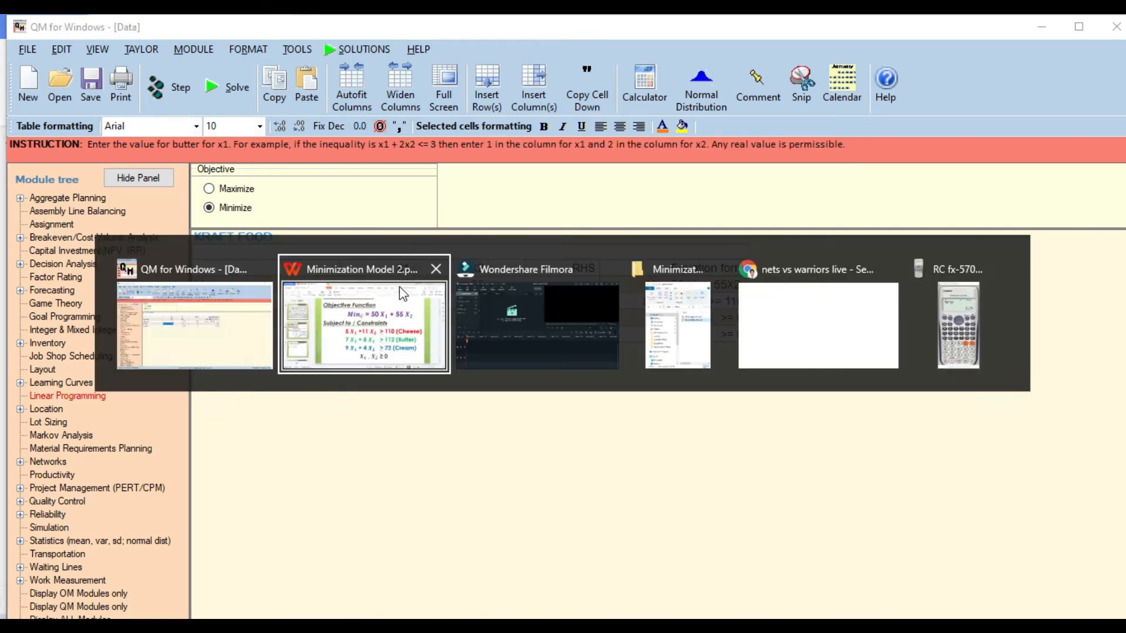